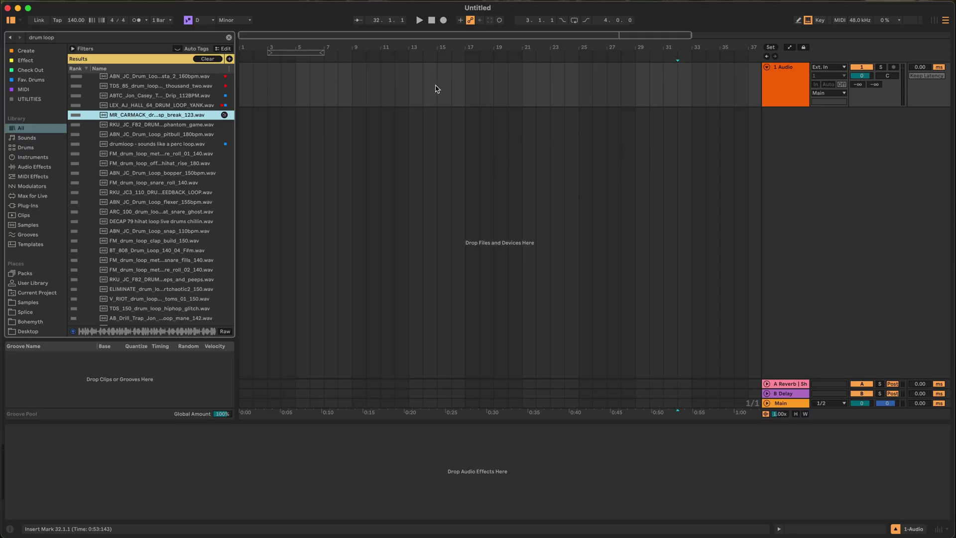
# Place the MR_CARMACK drum break at bar 1 on track 1 and audition it
pyautogui.scroll(2, 436, 94)
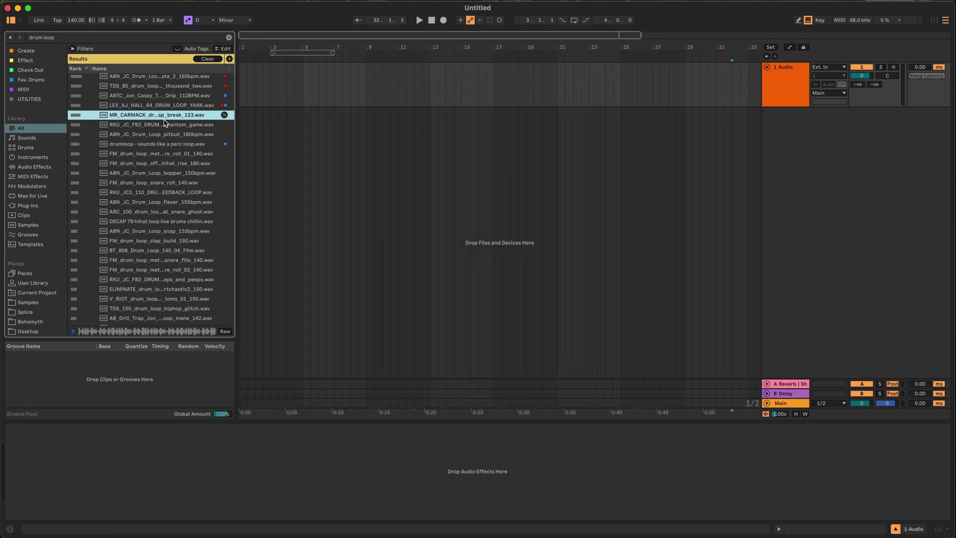
pyautogui.moveTo(164, 118); pyautogui.dragTo(246, 85)
pyautogui.press('space')
pyautogui.press('z')
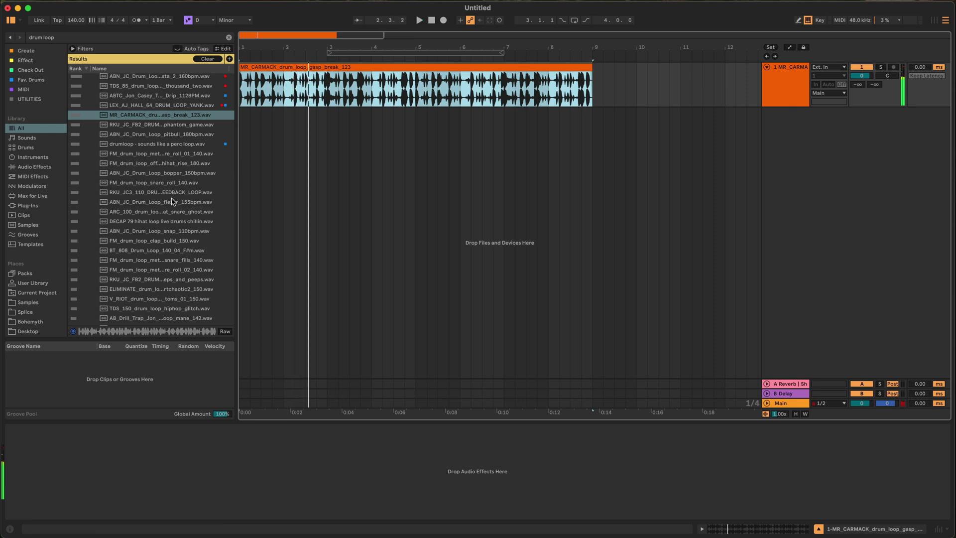
# Search 'bass loop', drop the ELX_WUBZ bass loop onto a new track, and preview both loops
pyautogui.press('super+f')
pyautogui.write('bss')
pyautogui.press('BackSpace')
pyautogui.press('BackSpace')
pyautogui.press('BackSpace')
pyautogui.write('bass loop')
pyautogui.moveTo(159, 145); pyautogui.dragTo(244, 135)
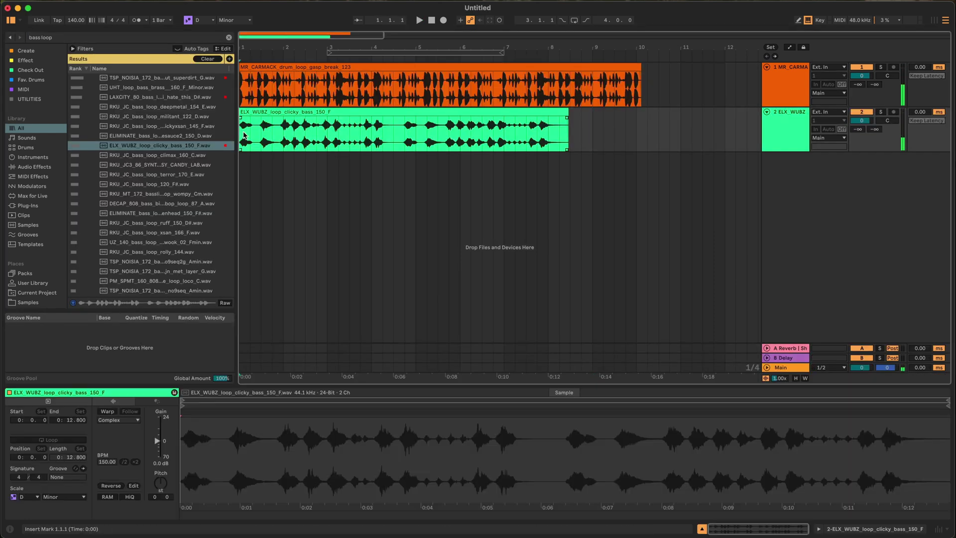
pyautogui.press('space')
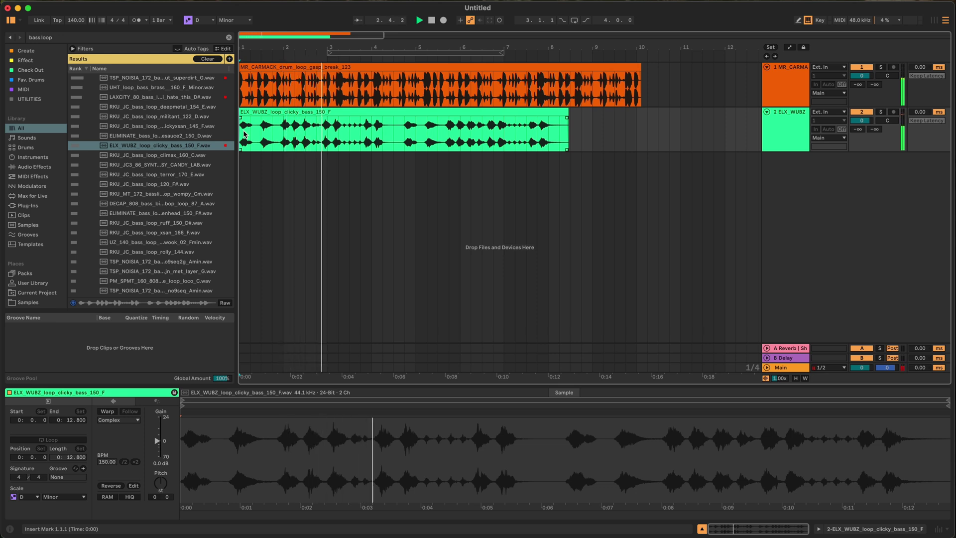
pyautogui.press('space')
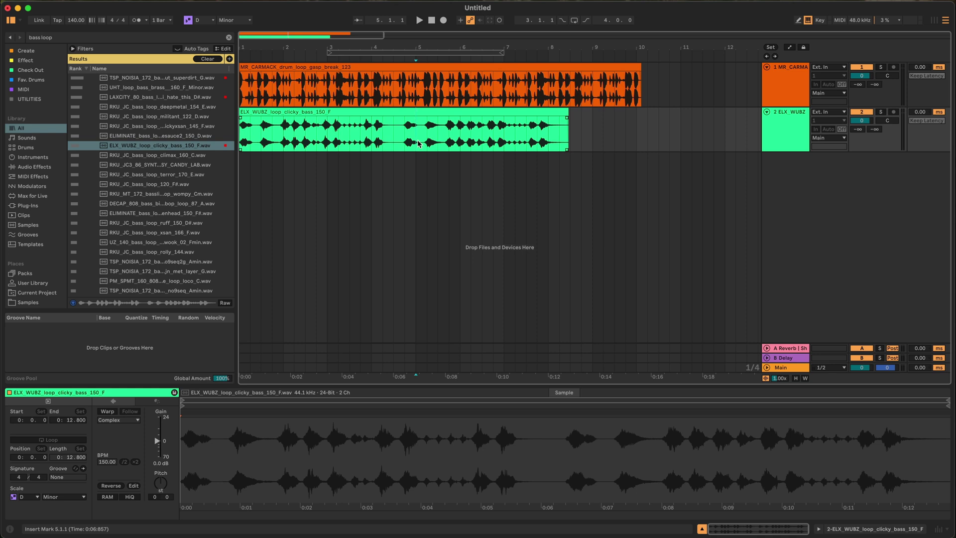
pyautogui.press('super+comma')
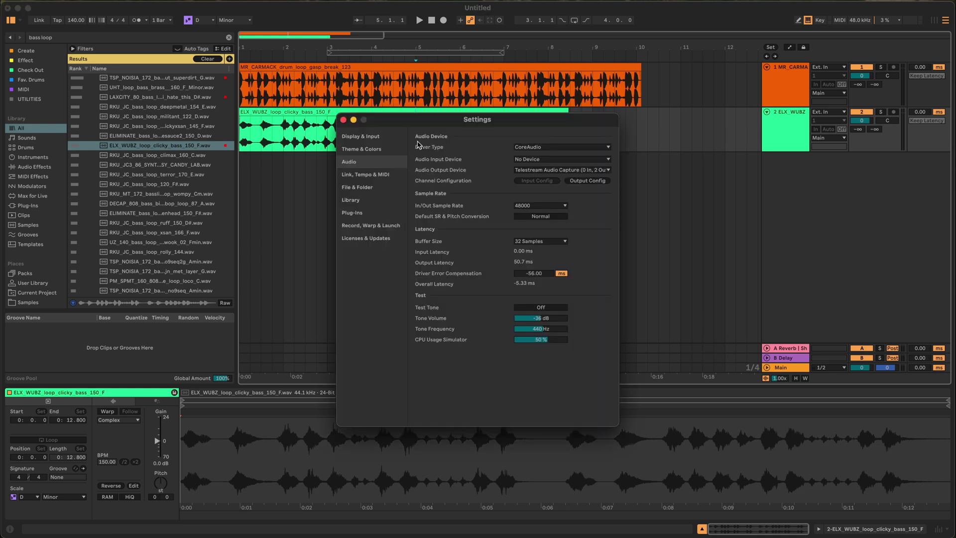
pyautogui.moveTo(442, 70); pyautogui.dragTo(437, 61)
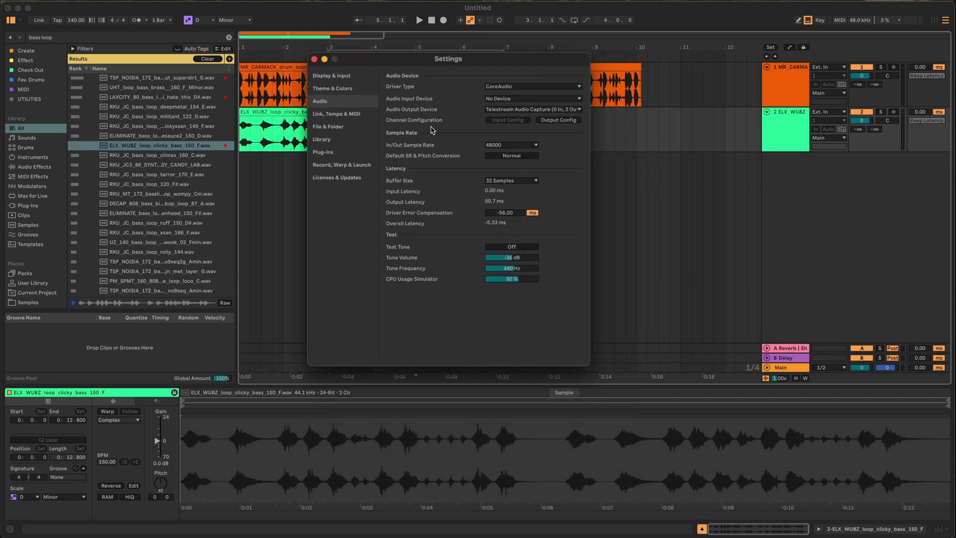
pyautogui.click(328, 166)
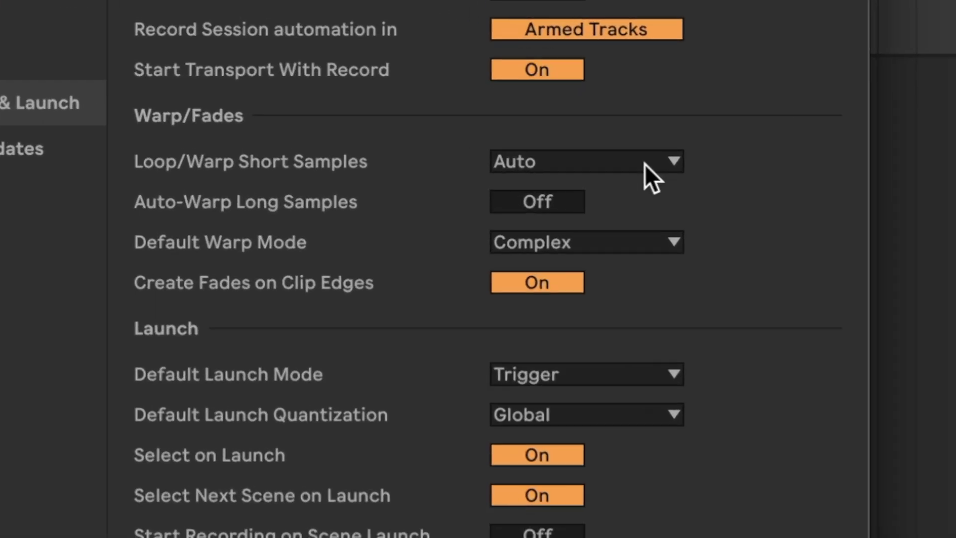
pyautogui.click(528, 181)
pyautogui.click(658, 156)
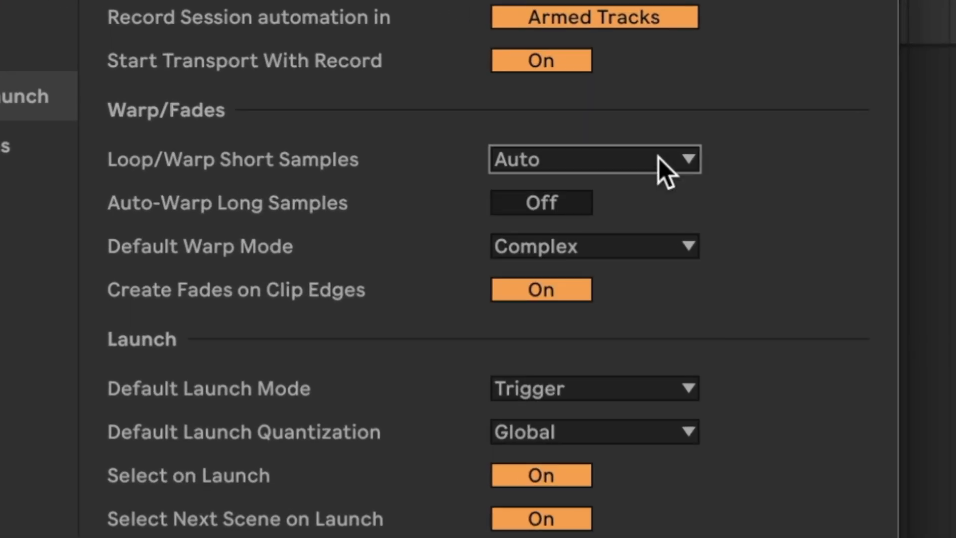
pyautogui.click(659, 159)
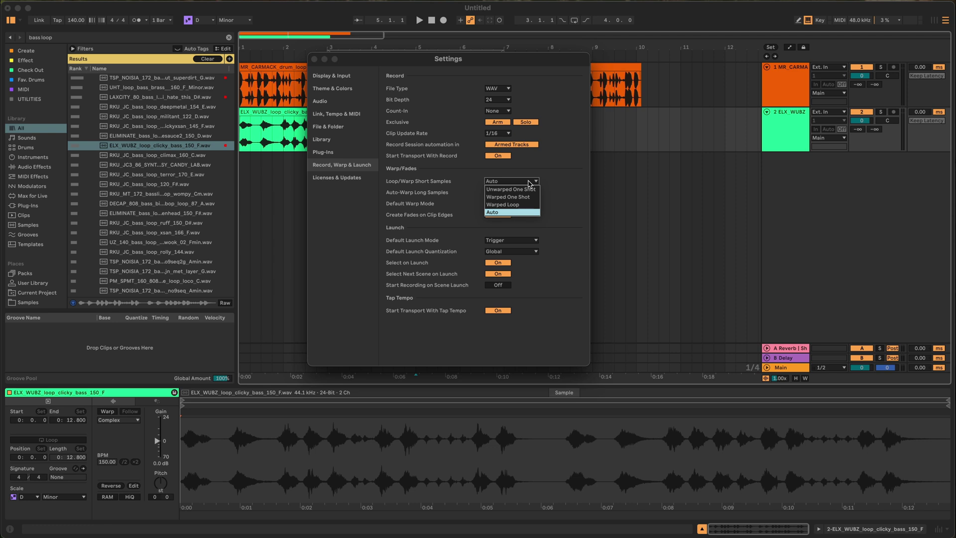
pyautogui.click(528, 182)
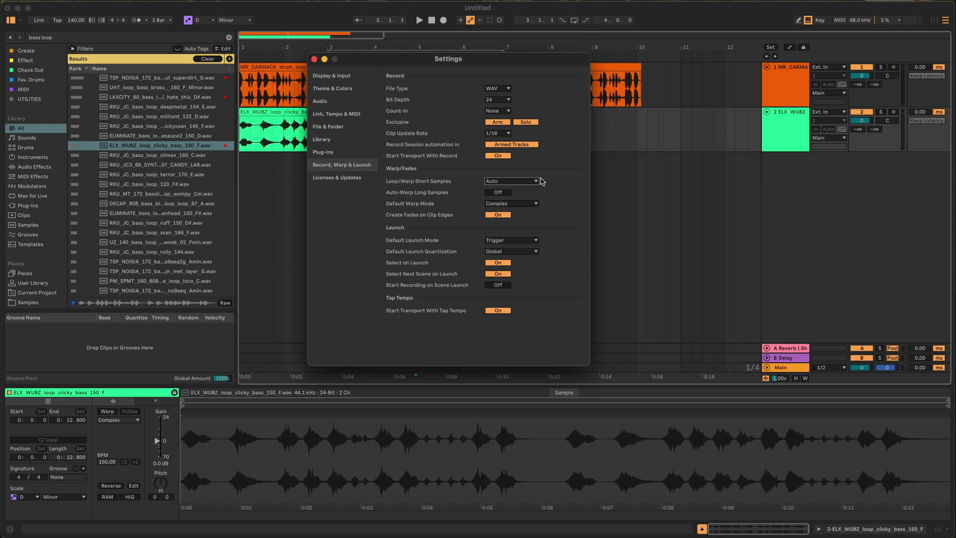
pyautogui.click(314, 58)
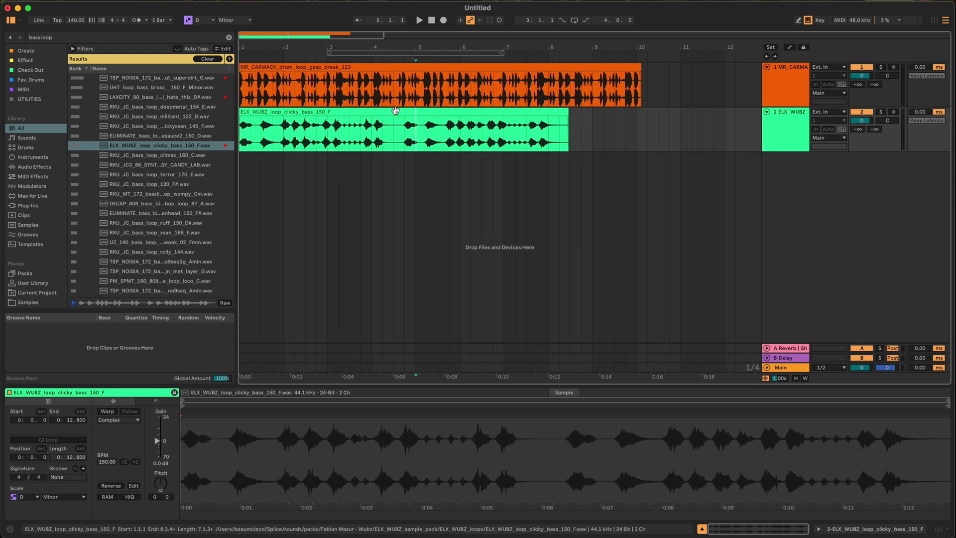
# Turn on Warp for the bass clip and set its tempo to 150 BPM
pyautogui.click(366, 112)
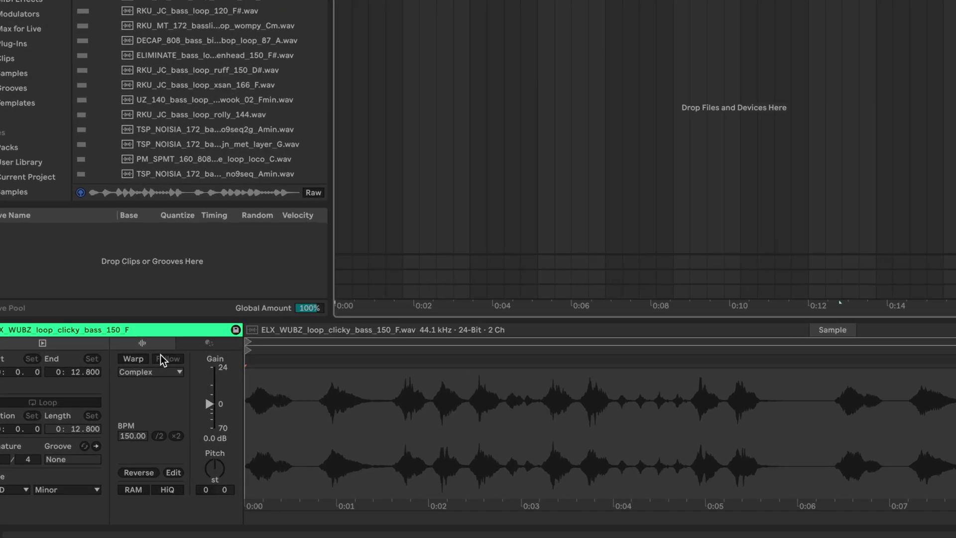
pyautogui.click(107, 411)
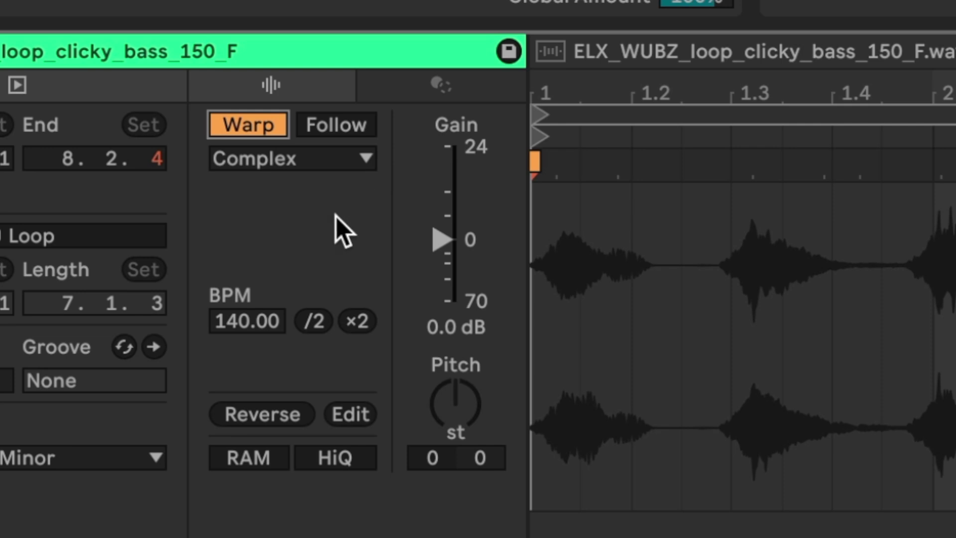
pyautogui.click(266, 305)
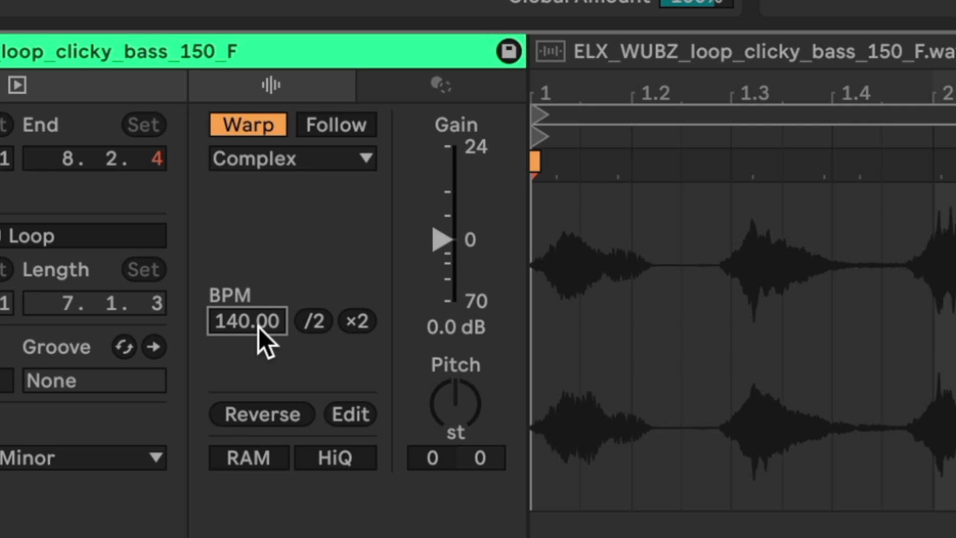
pyautogui.write('150')
pyautogui.press('Return')
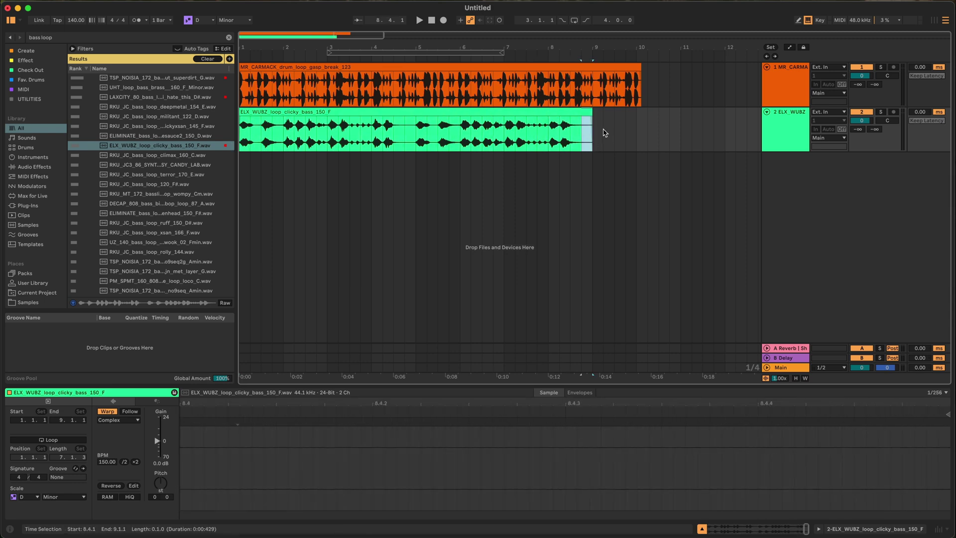
# Select the whole bass clip and loop its 8 bars with Cmd+L, spanning bars 1–9
pyautogui.click(599, 132)
pyautogui.click(476, 113)
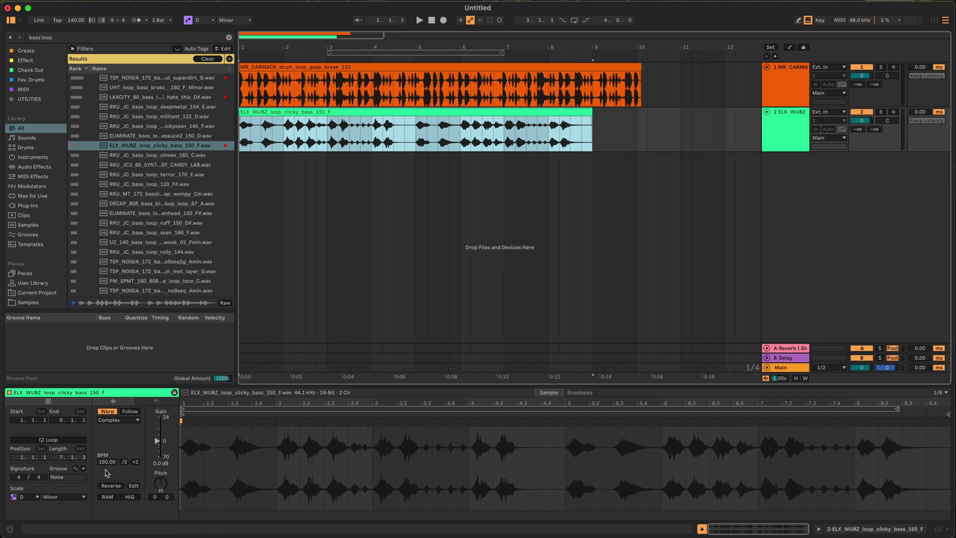
pyautogui.click(333, 143)
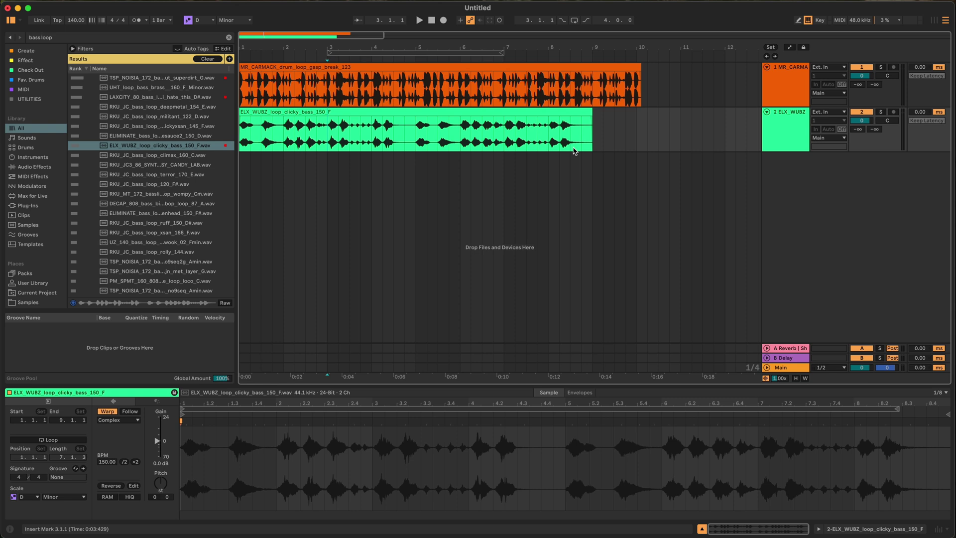
pyautogui.click(588, 149)
pyautogui.press('super+l')
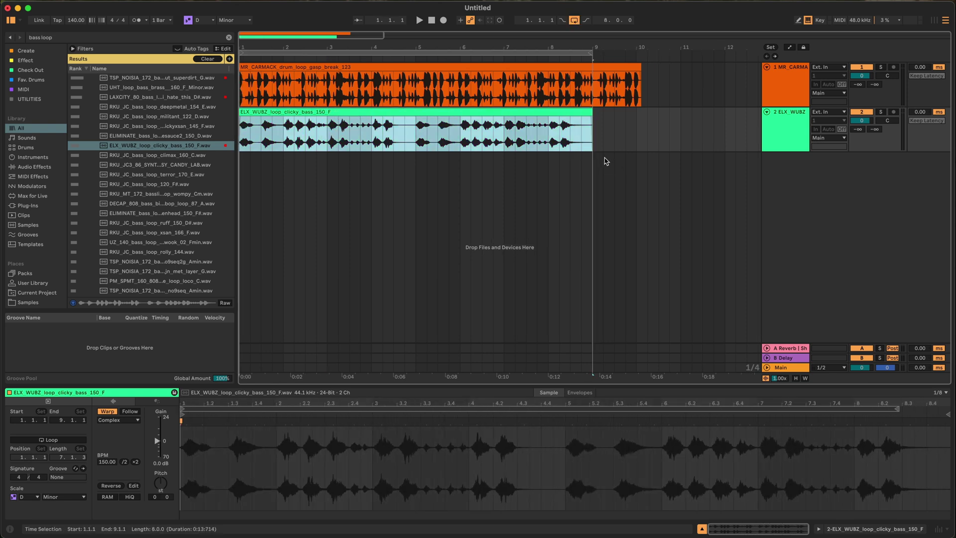
# Warp the drum break in Beats mode at 123 BPM, then play it alongside the bass
pyautogui.press('Up')
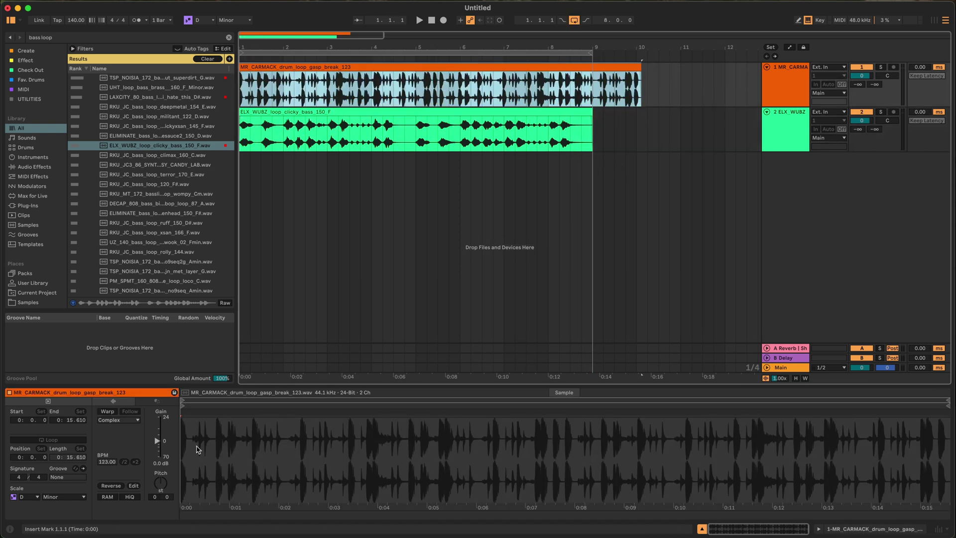
pyautogui.click(108, 411)
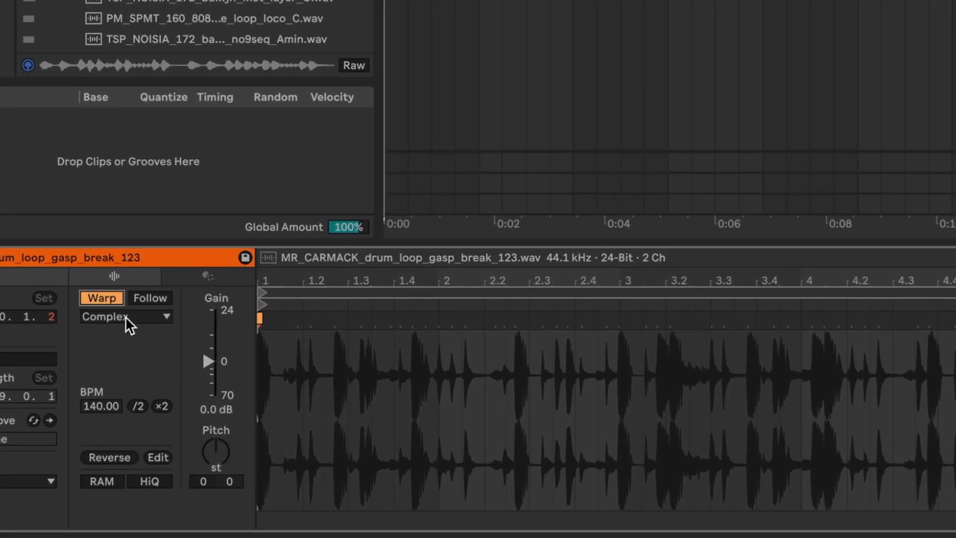
pyautogui.click(118, 419)
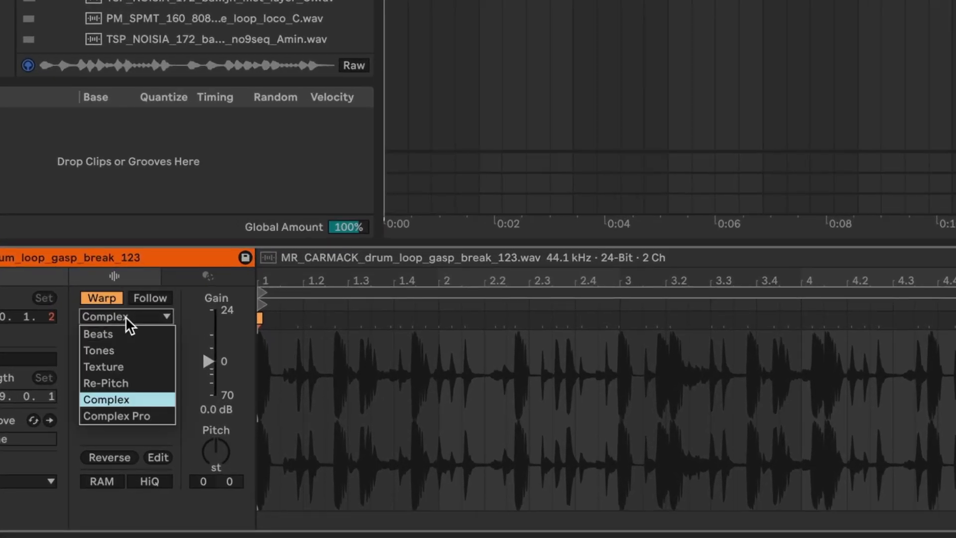
pyautogui.click(124, 335)
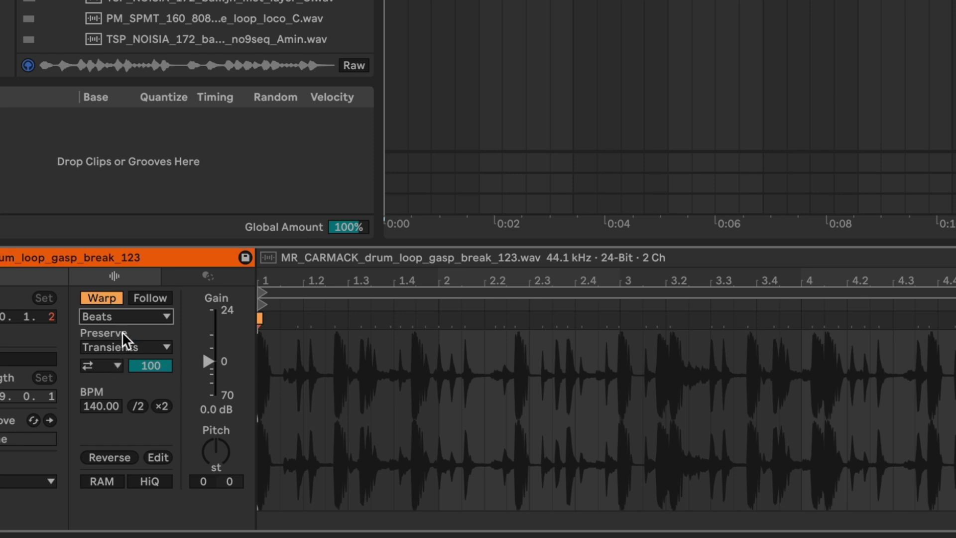
pyautogui.click(102, 405)
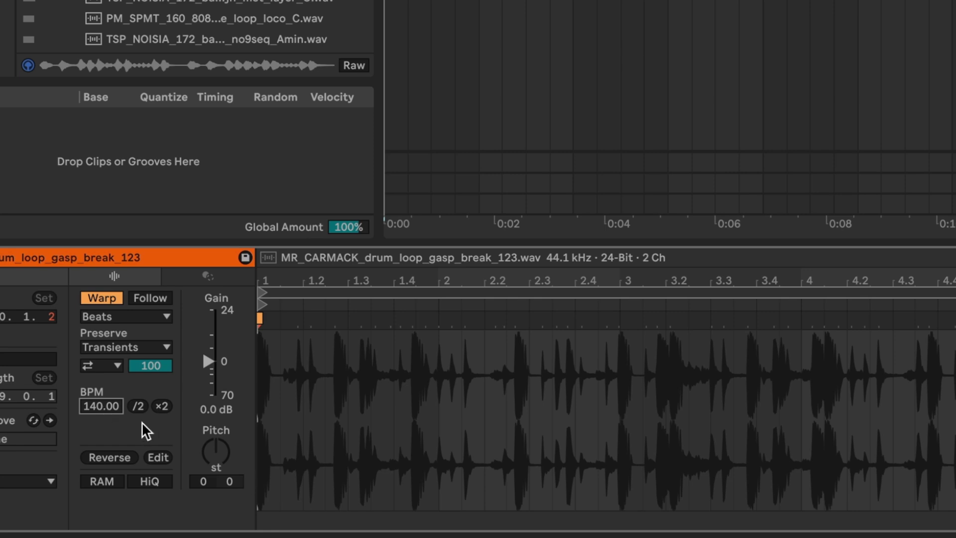
pyautogui.write('123')
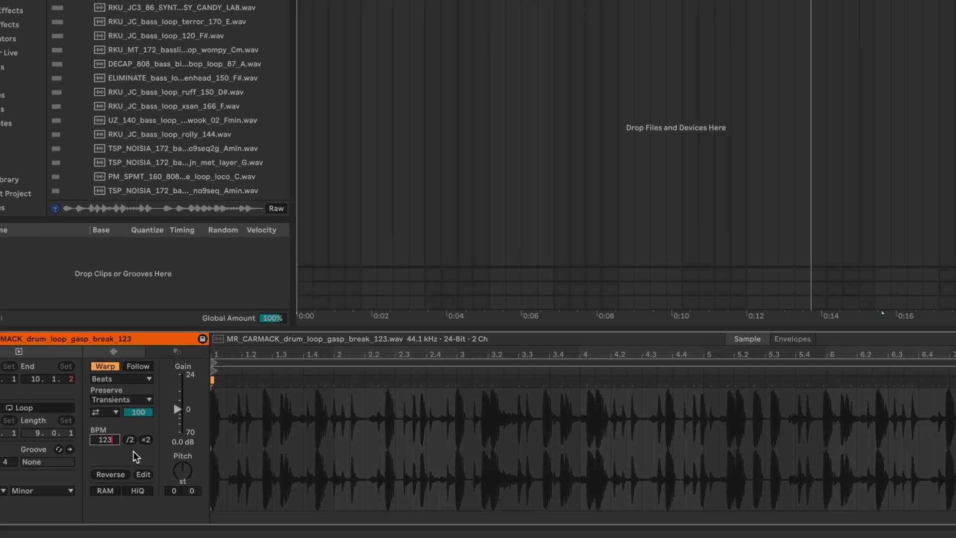
pyautogui.press('Return')
pyautogui.press('space')
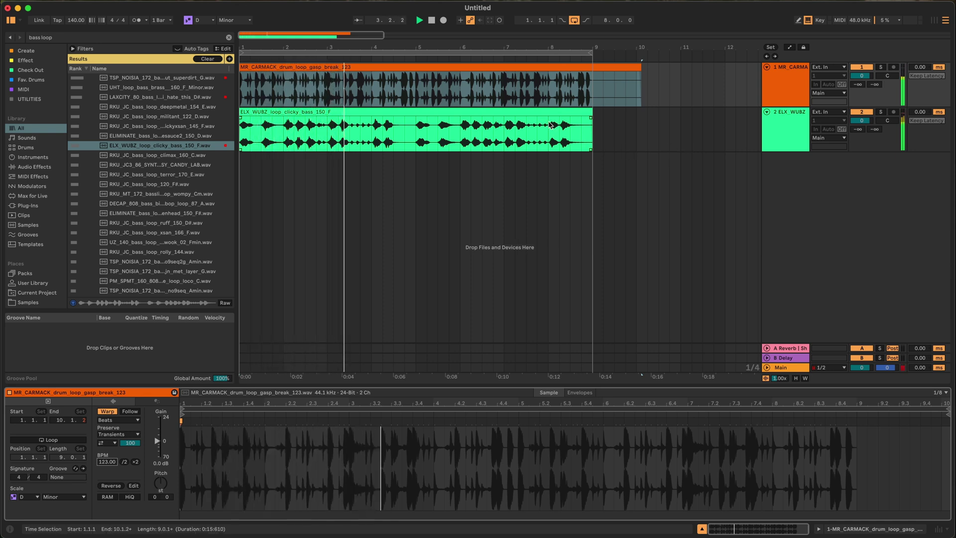
# Stop playback, split the drum clip at bar 9 with Cmd+E, delete the tail, and reselect the bass clip
pyautogui.click(594, 128)
pyautogui.press('space')
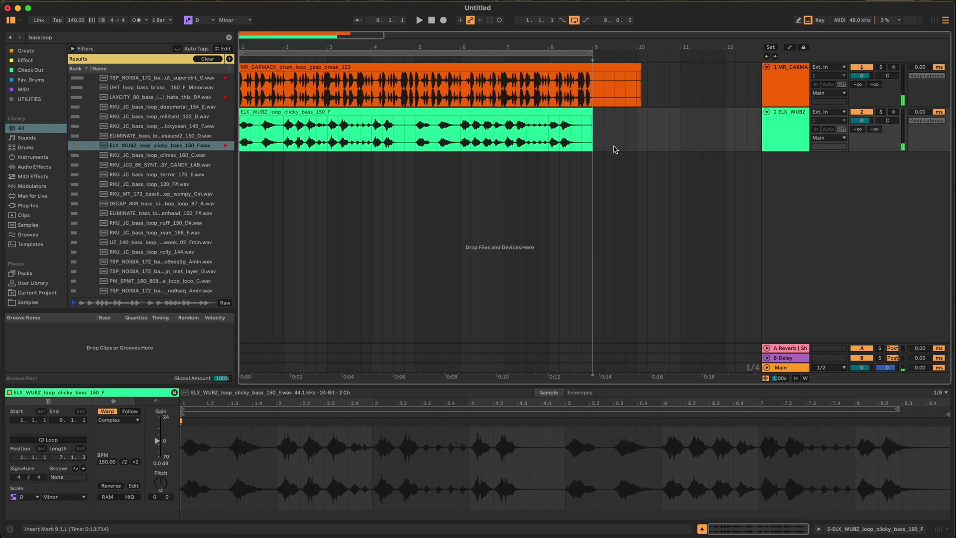
pyautogui.click(590, 93)
pyautogui.press('super+e')
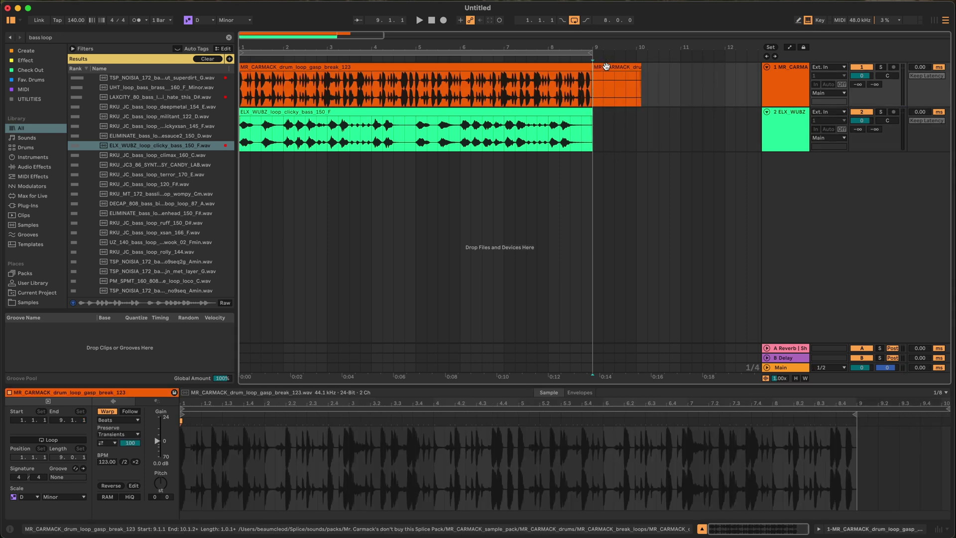
pyautogui.press('Delete')
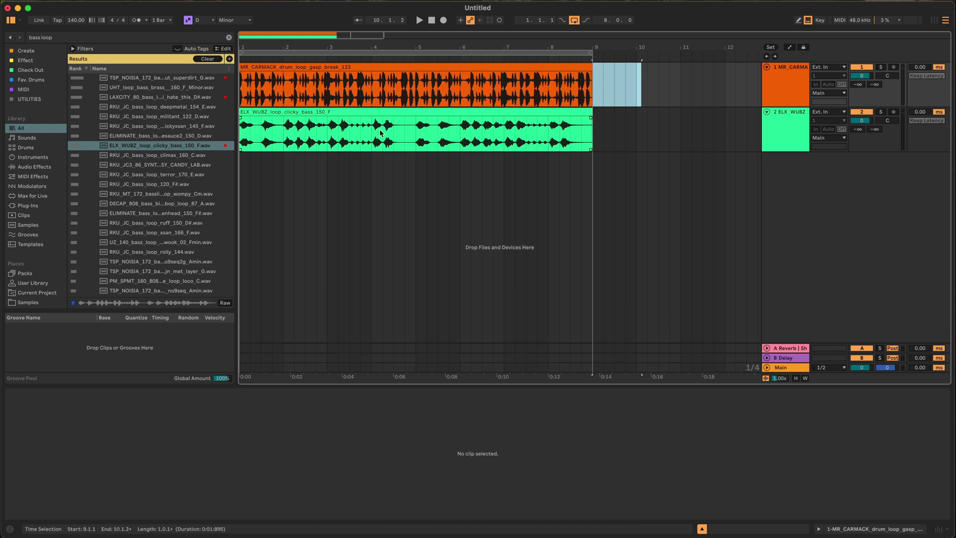
pyautogui.click(299, 122)
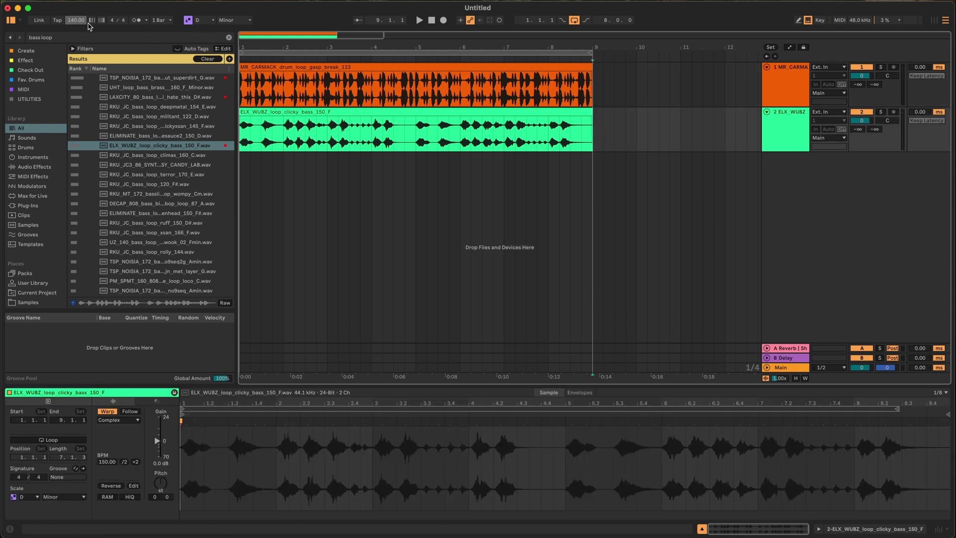